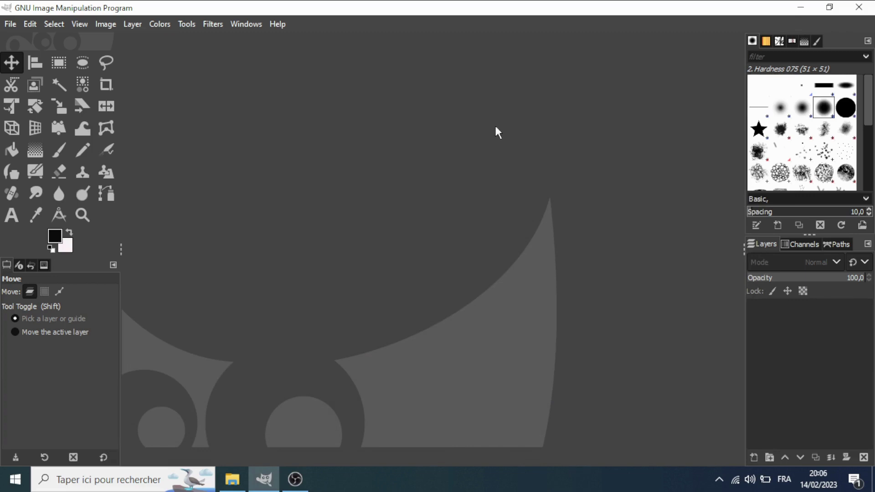
Step: Open the forest road photo s1.png and the lake pier photo s2.png together
{"action": "left_click", "coordinate": [11, 28]}
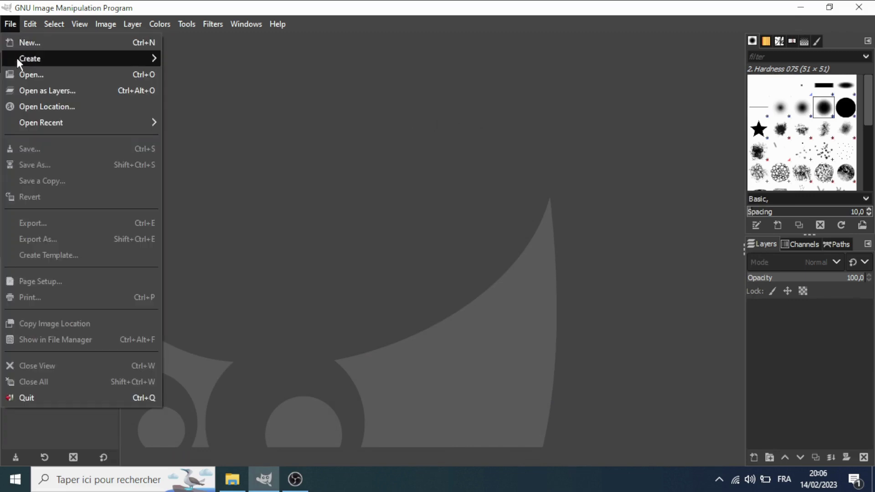
{"action": "left_click", "coordinate": [100, 75]}
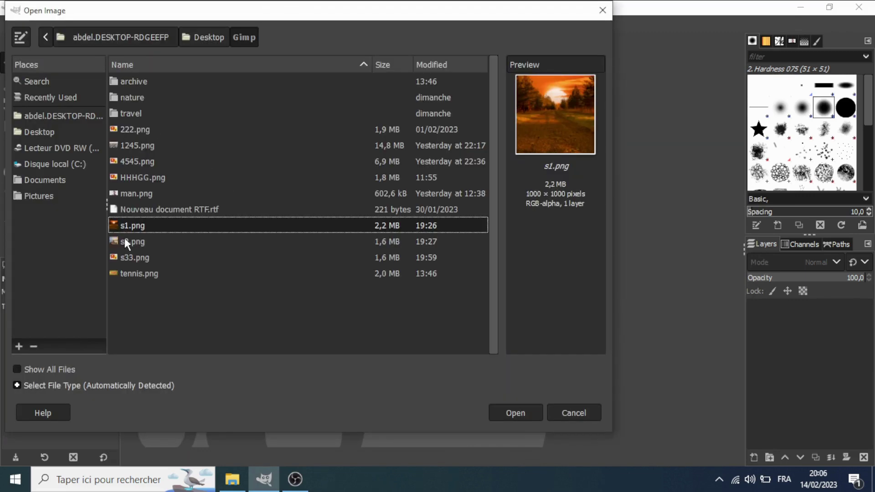
{"action": "left_click", "coordinate": [125, 240], "text": "ctrl"}
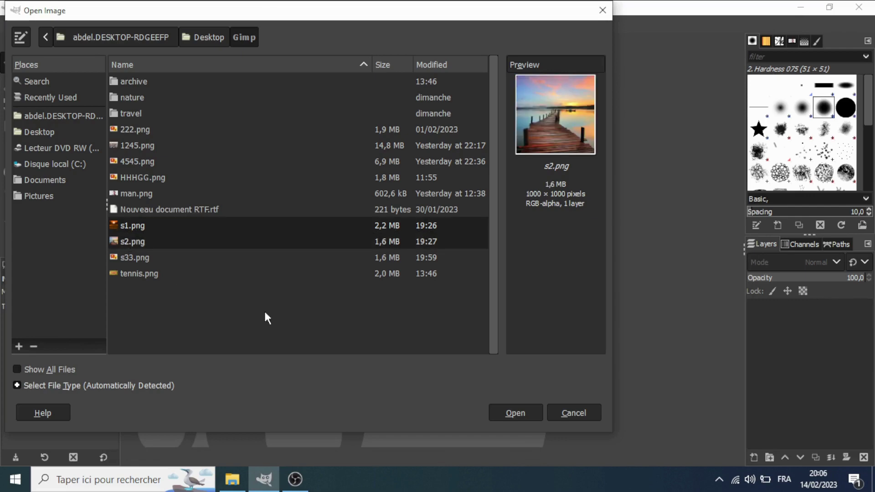
{"action": "left_click", "coordinate": [507, 414]}
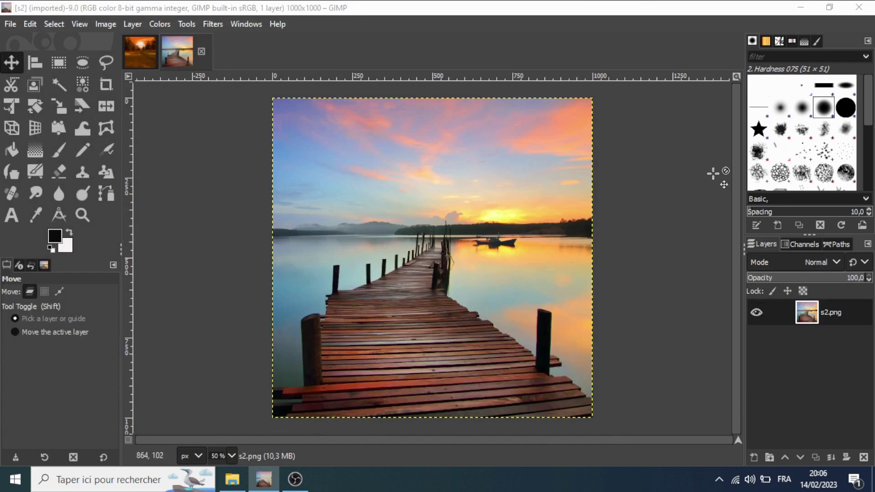
Step: Copy the s2.png pier layer into the s1 image and stack s1.png above it
{"action": "mouse_move", "coordinate": [808, 314]}
{"action": "left_mouse_down"}
{"action": "mouse_move", "coordinate": [188, 90]}
{"action": "mouse_move", "coordinate": [327, 183]}
{"action": "left_mouse_up"}
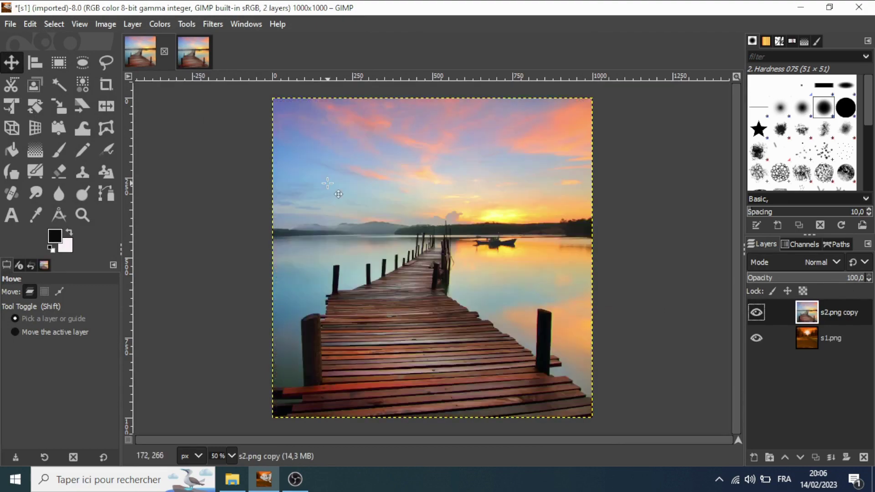
{"action": "left_click_drag", "start_coordinate": [830, 340], "coordinate": [827, 312]}
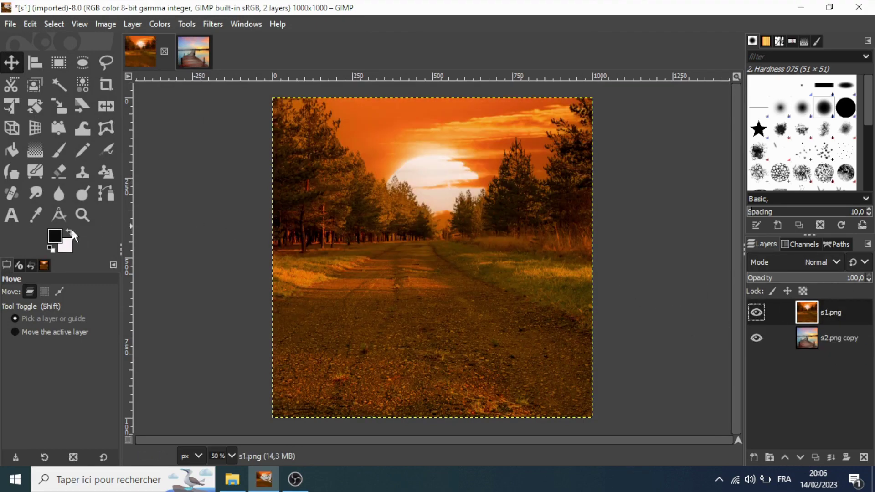
Step: Add a text layer reading 'N' in the Amsterdam font over the forest road image
{"action": "left_click", "coordinate": [11, 216]}
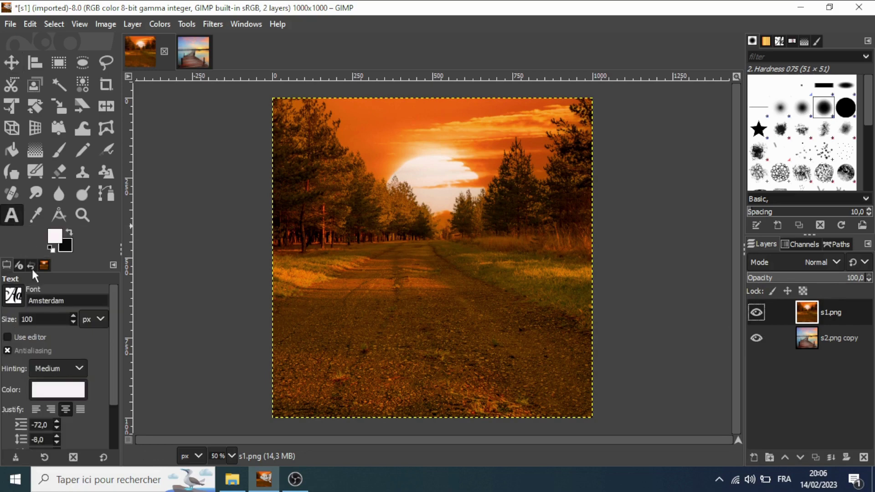
{"action": "left_click", "coordinate": [13, 296]}
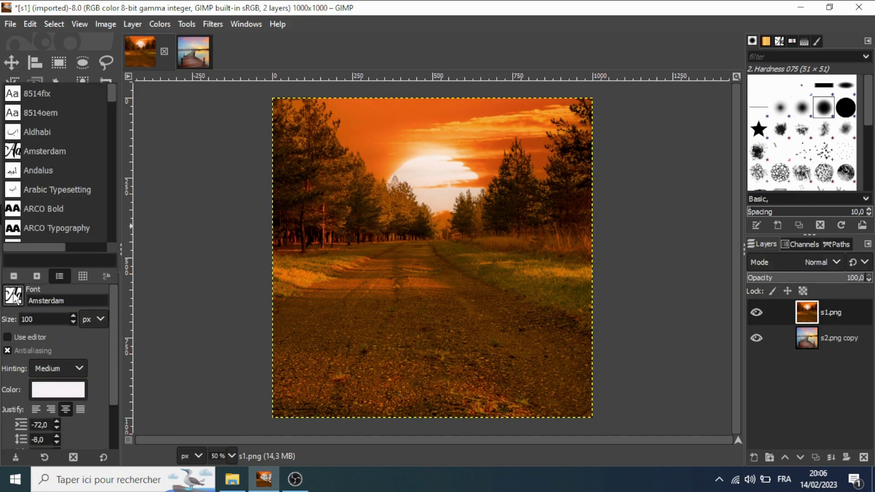
{"action": "left_click", "coordinate": [13, 297]}
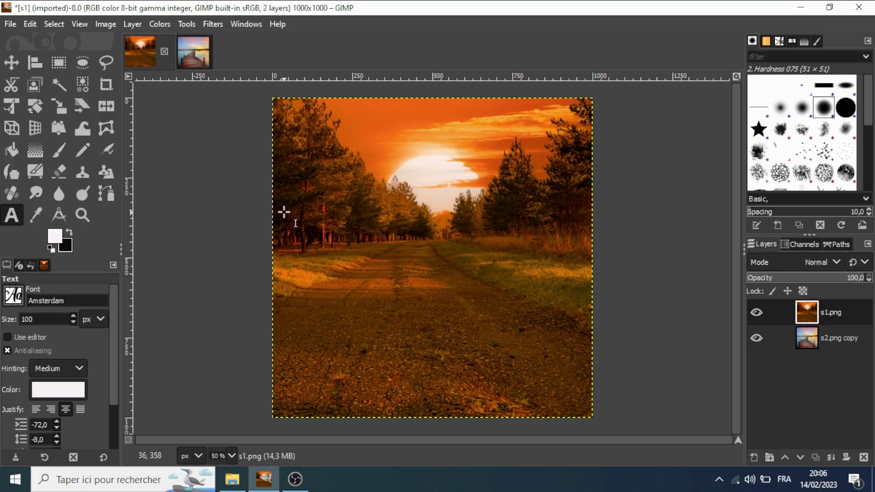
{"action": "left_click_drag", "start_coordinate": [283, 195], "coordinate": [495, 420]}
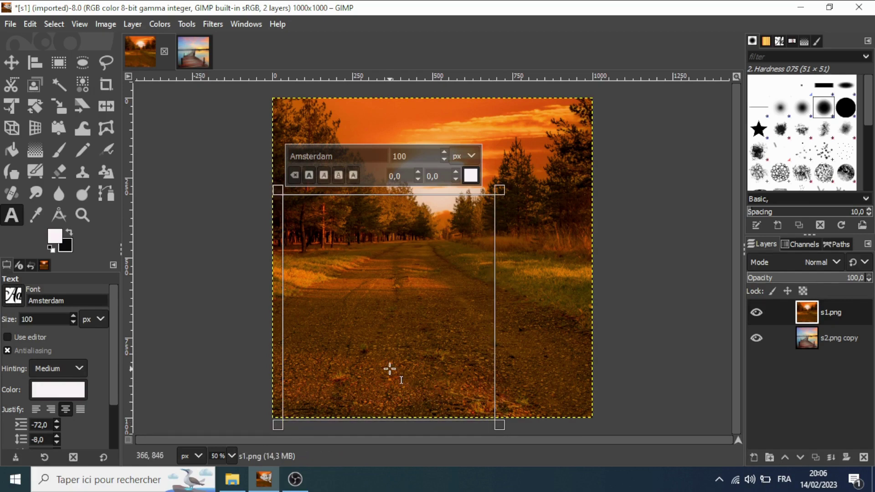
{"action": "type", "text": "N"}
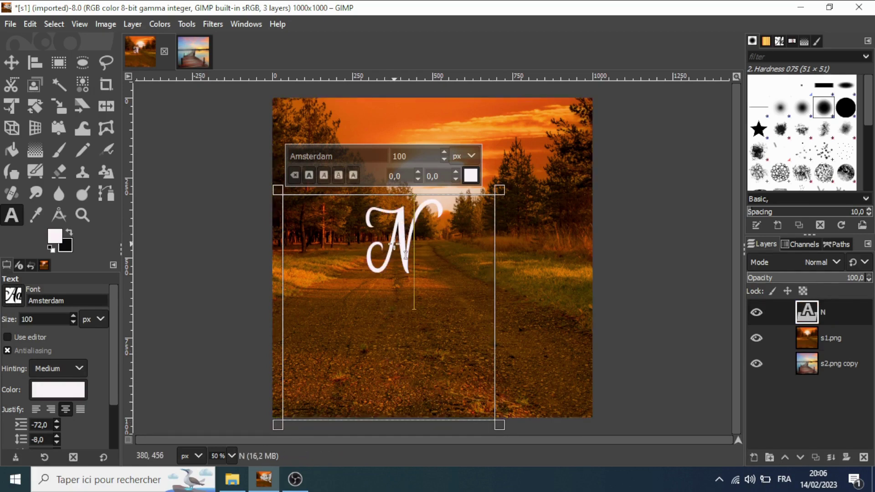
Step: Resize the N text to 300 px
{"action": "double_click", "coordinate": [393, 245]}
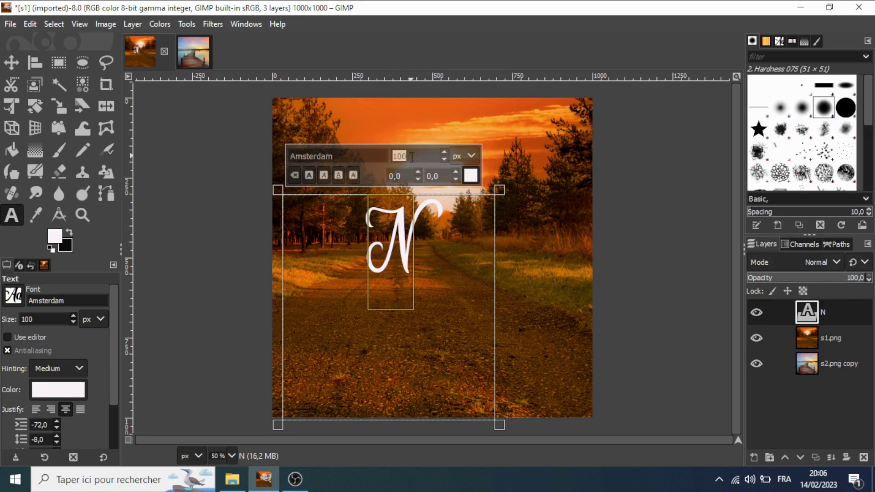
{"action": "type", "text": "350"}
{"action": "key", "text": "Return"}
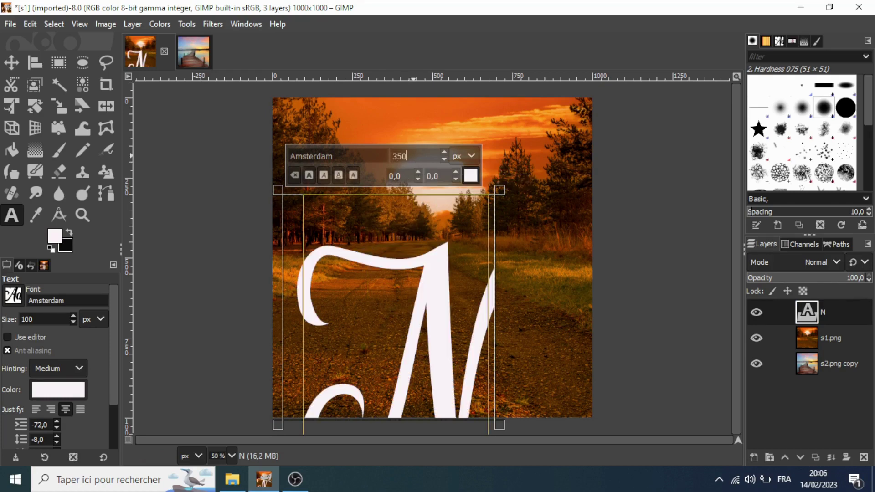
{"action": "type", "text": "300"}
{"action": "key", "text": "Return"}
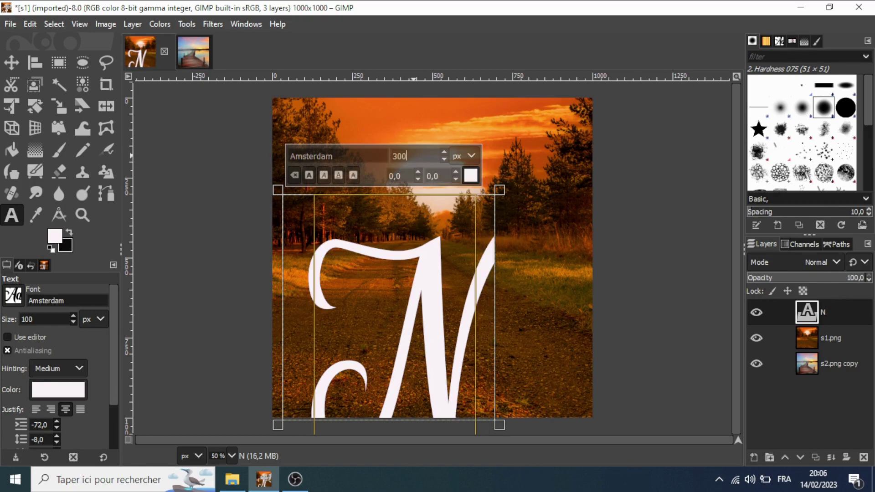
{"action": "key", "text": "Return"}
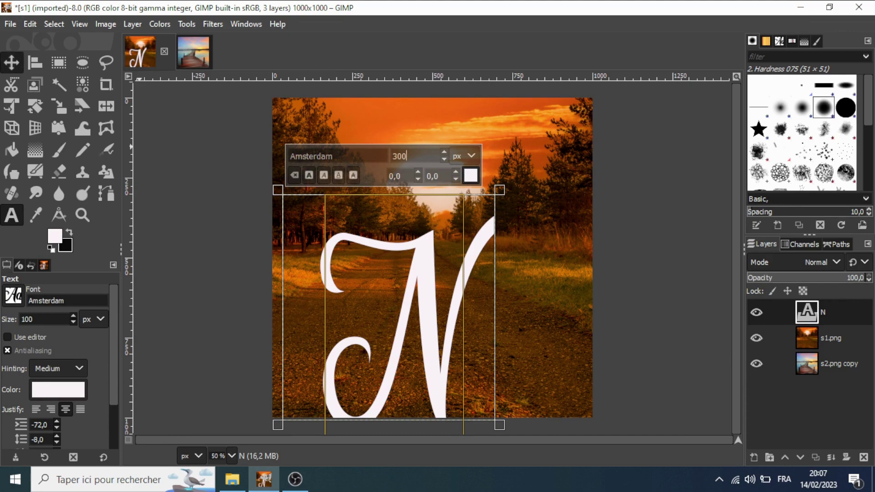
Step: Move the N to the upper left and add an empty transparent layer named Layer
{"action": "left_click", "coordinate": [13, 63]}
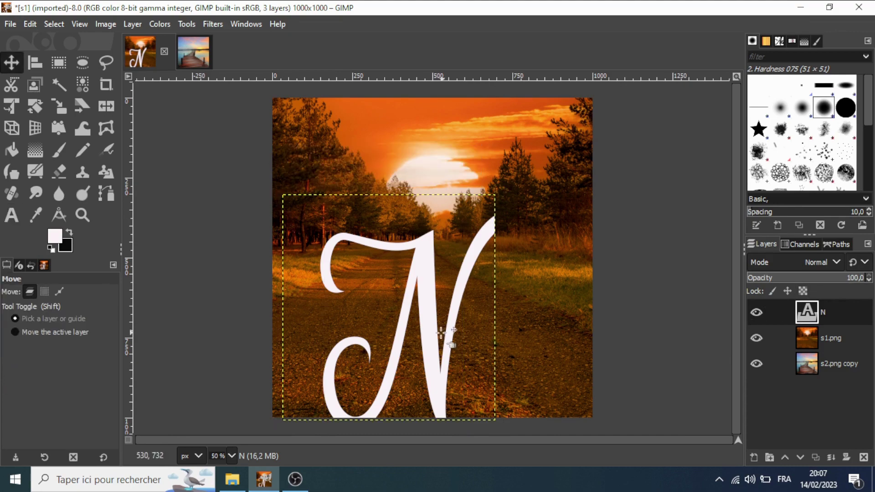
{"action": "left_click_drag", "start_coordinate": [441, 334], "coordinate": [376, 249]}
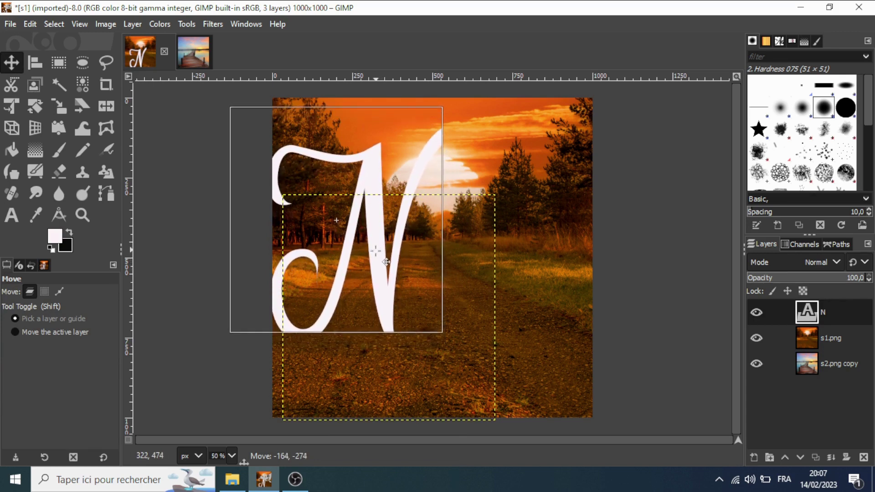
{"action": "left_click_drag", "start_coordinate": [376, 248], "coordinate": [376, 256]}
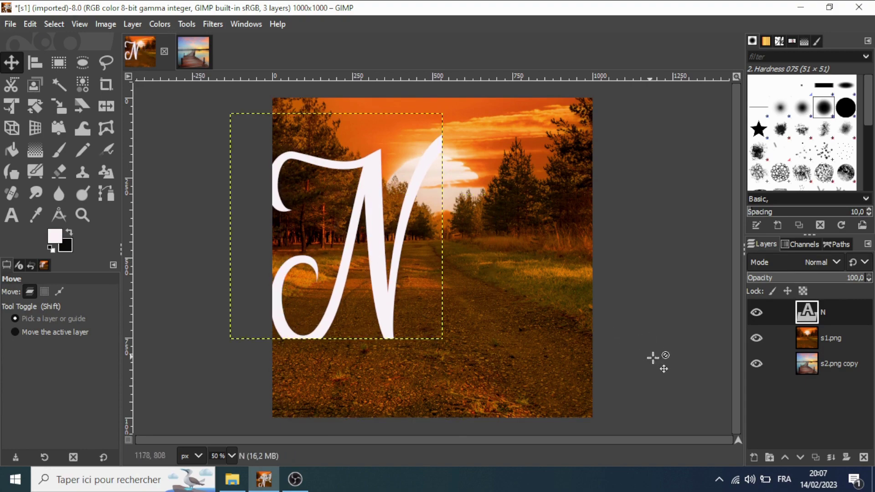
{"action": "left_click", "coordinate": [754, 455]}
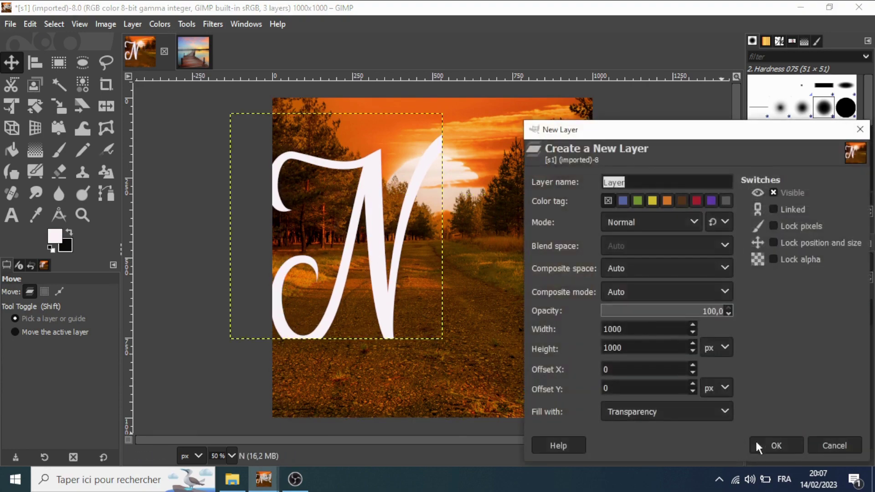
{"action": "left_click", "coordinate": [771, 442]}
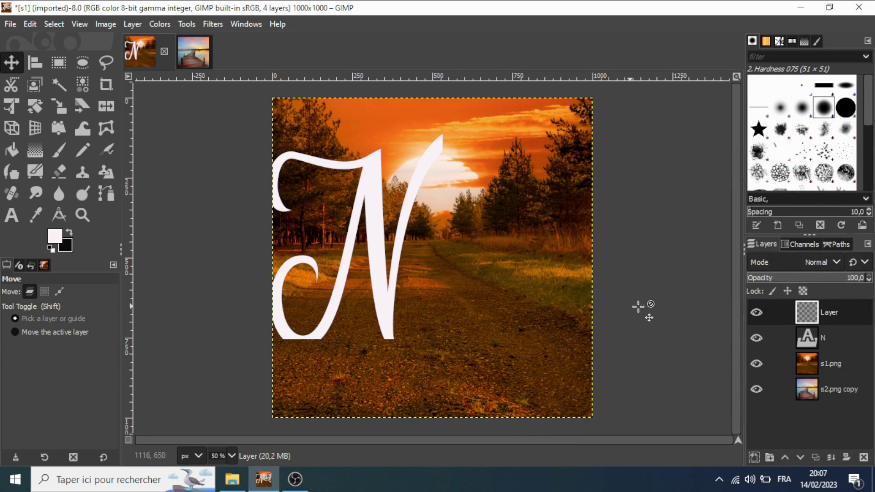
Step: Add a new text layer reading 'ature' across the lower part of the image
{"action": "left_click", "coordinate": [12, 214]}
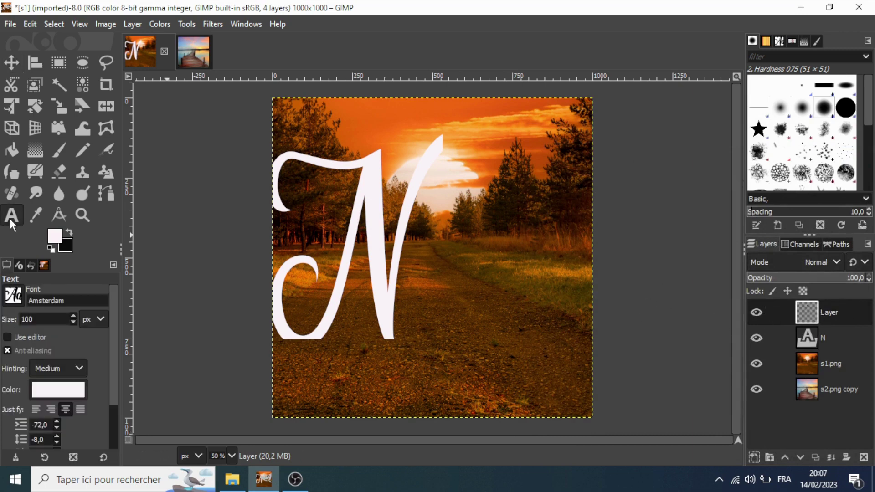
{"action": "left_click", "coordinate": [416, 301]}
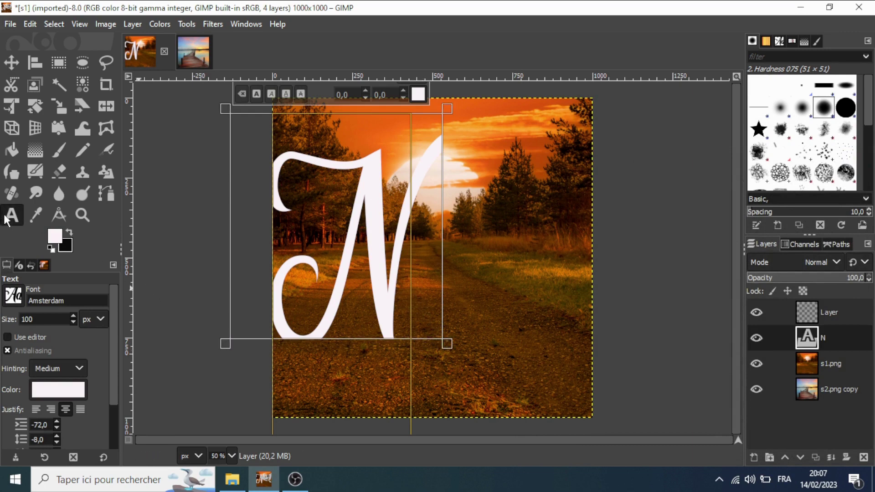
{"action": "left_click", "coordinate": [800, 321]}
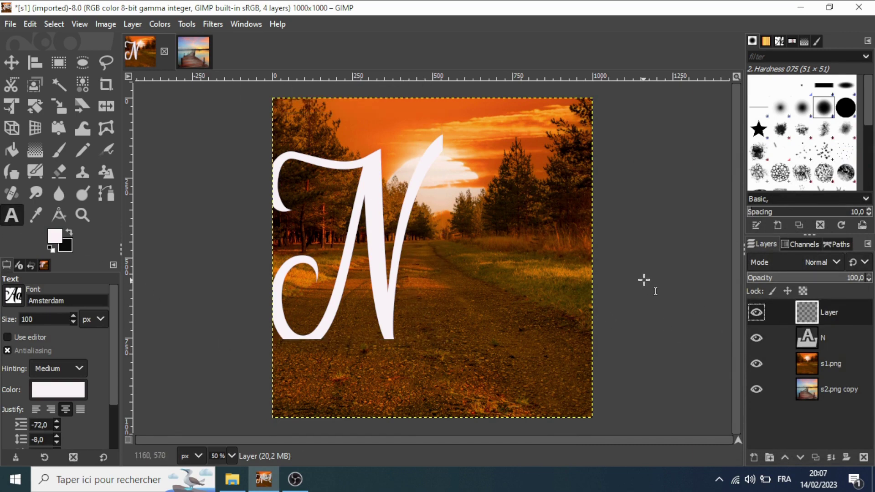
{"action": "left_click_drag", "start_coordinate": [644, 280], "coordinate": [206, 415]}
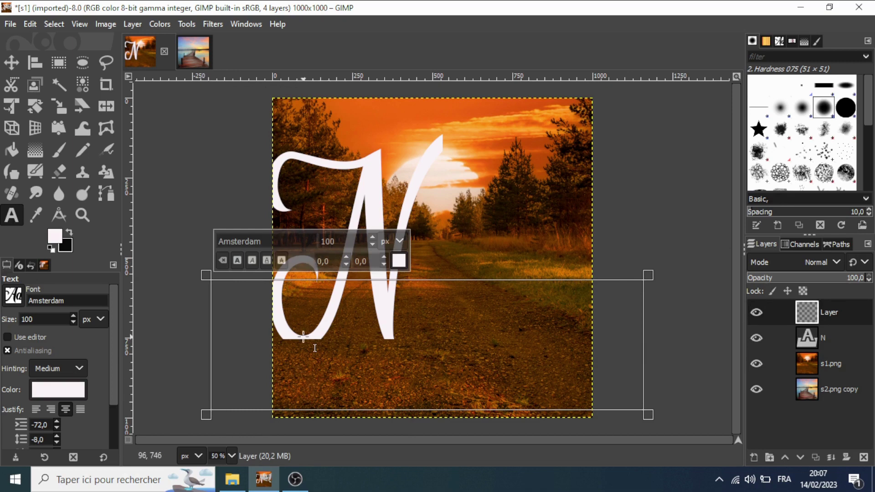
{"action": "type", "text": "a"}
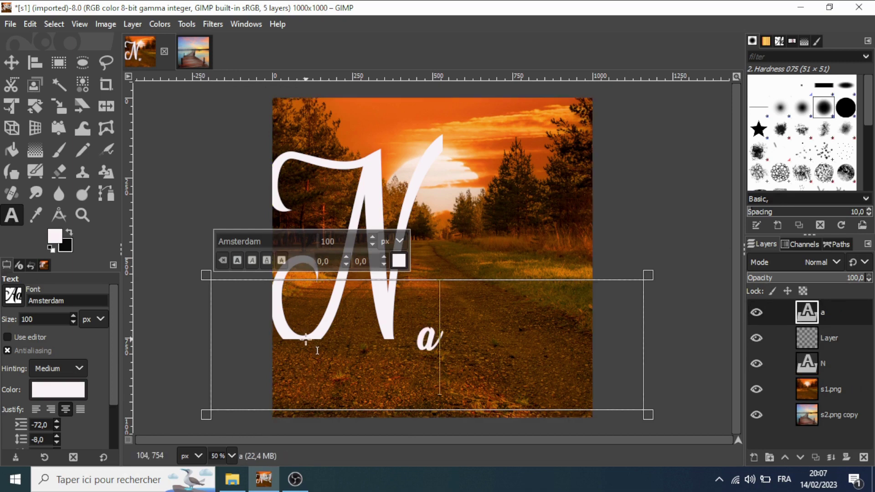
{"action": "type", "text": "ture"}
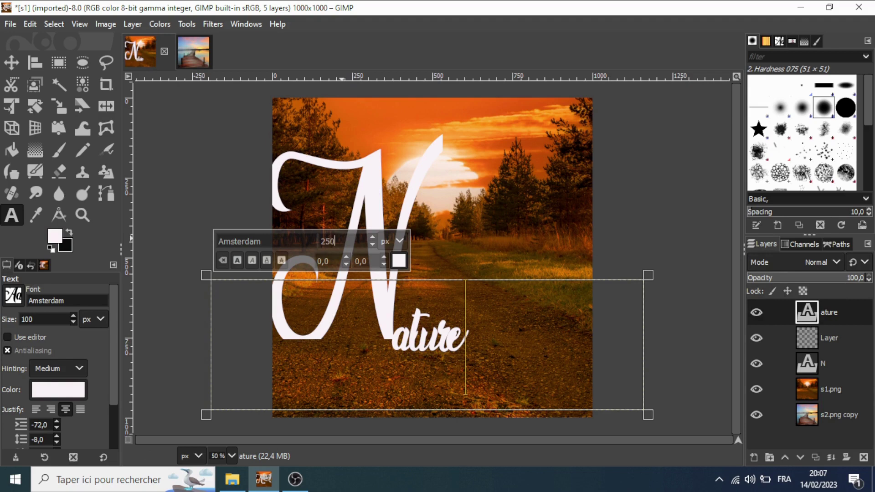
Step: Enlarge the 'ature' text to size 250 and widen its text box to fit
{"action": "double_click", "coordinate": [417, 337]}
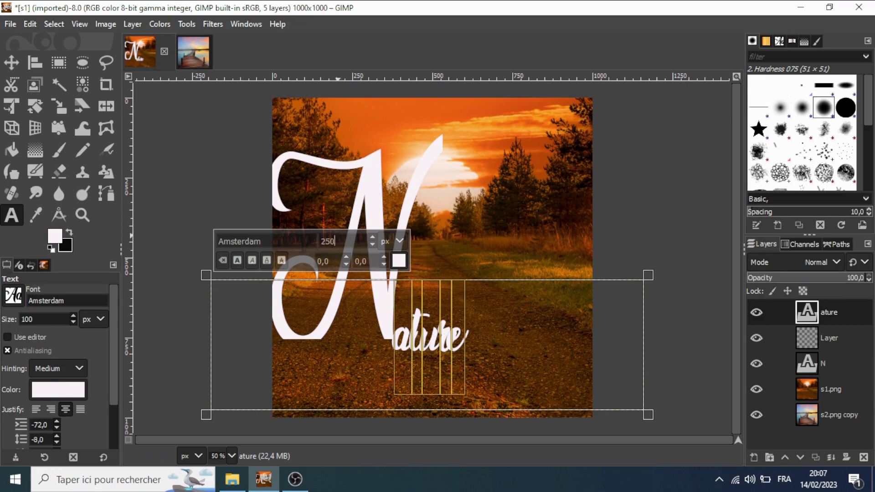
{"action": "key", "text": "Return"}
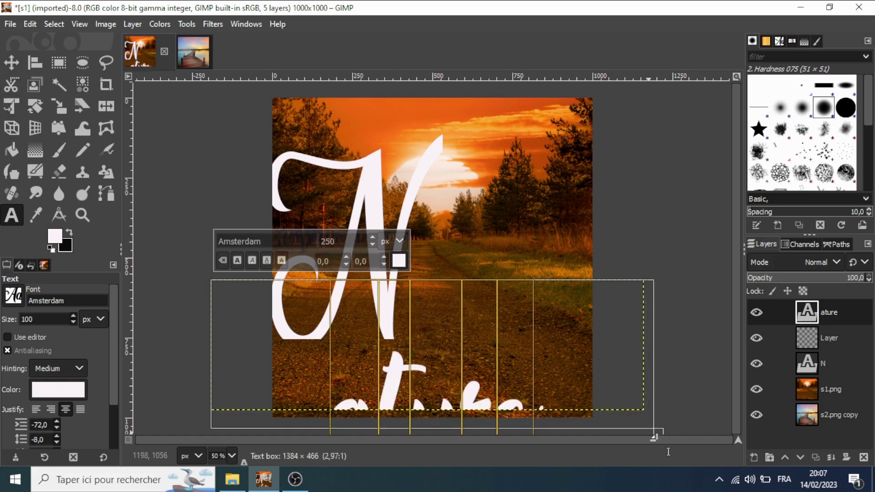
{"action": "left_click_drag", "start_coordinate": [647, 415], "coordinate": [675, 474]}
Step: Place 'ature' beside the N and align both layers so they read 'Nature'
{"action": "left_click", "coordinate": [11, 63]}
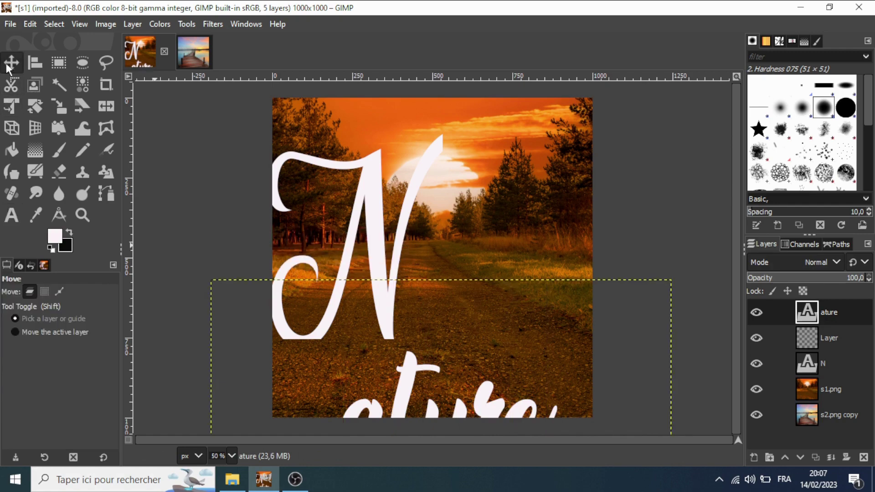
{"action": "left_click_drag", "start_coordinate": [413, 377], "coordinate": [459, 256]}
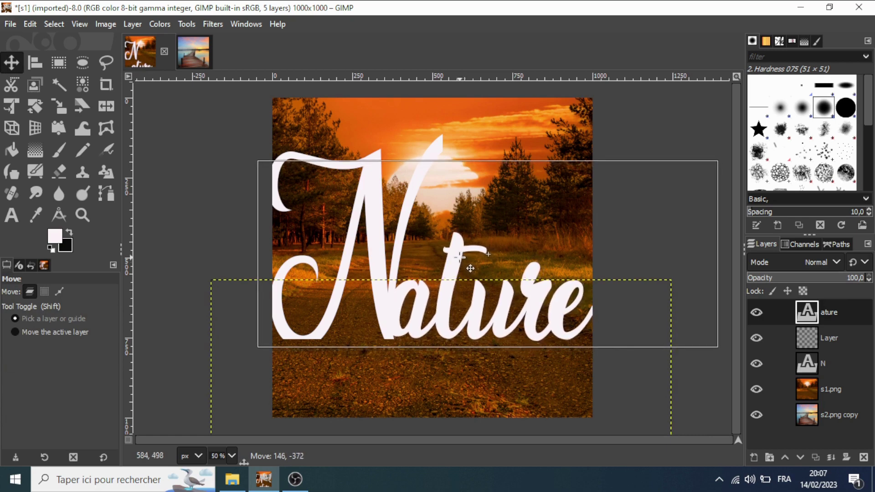
{"action": "left_click_drag", "start_coordinate": [460, 257], "coordinate": [459, 257]}
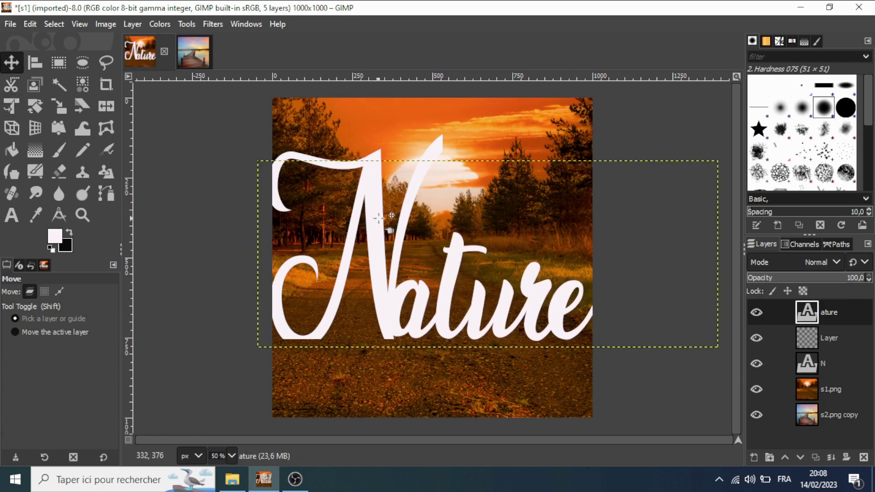
{"action": "mouse_move", "coordinate": [370, 227]}
{"action": "left_mouse_down"}
{"action": "mouse_move", "coordinate": [369, 213]}
{"action": "mouse_move", "coordinate": [367, 220]}
{"action": "left_mouse_up"}
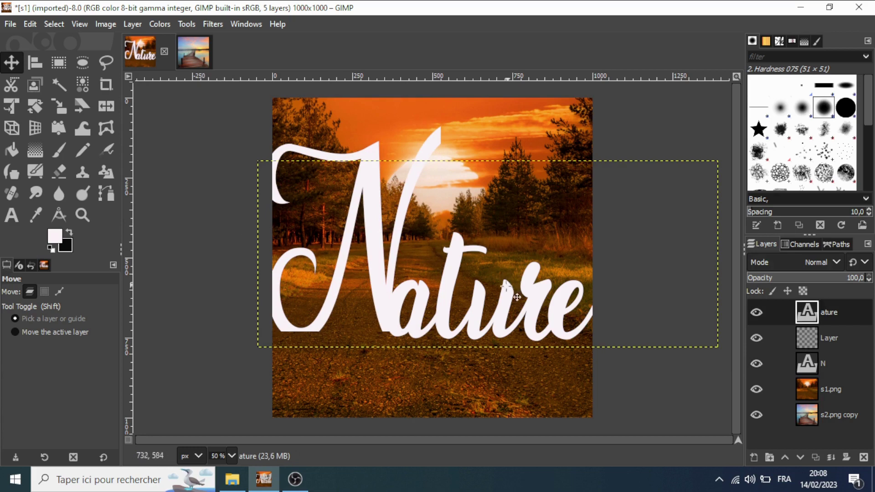
{"action": "left_click_drag", "start_coordinate": [506, 286], "coordinate": [497, 302]}
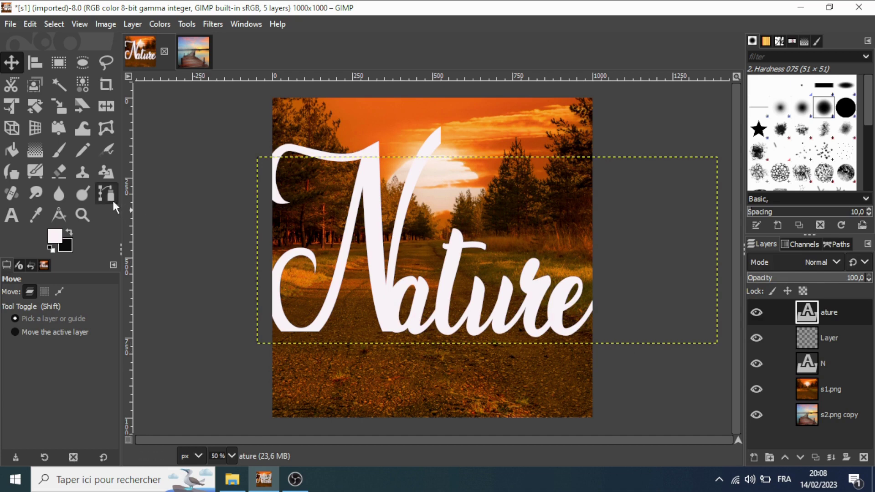
Step: Erase the lower area of the s1.png forest layer to reveal the lake pier photo
{"action": "left_click", "coordinate": [61, 173]}
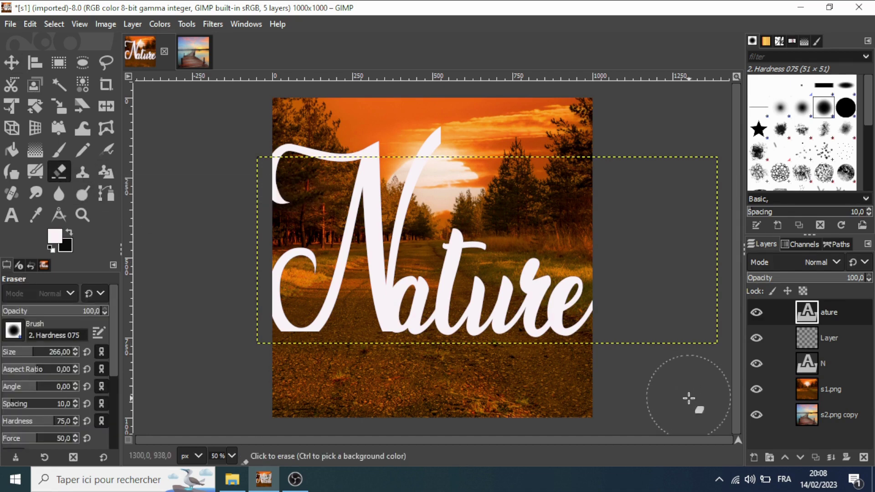
{"action": "left_click", "coordinate": [818, 393]}
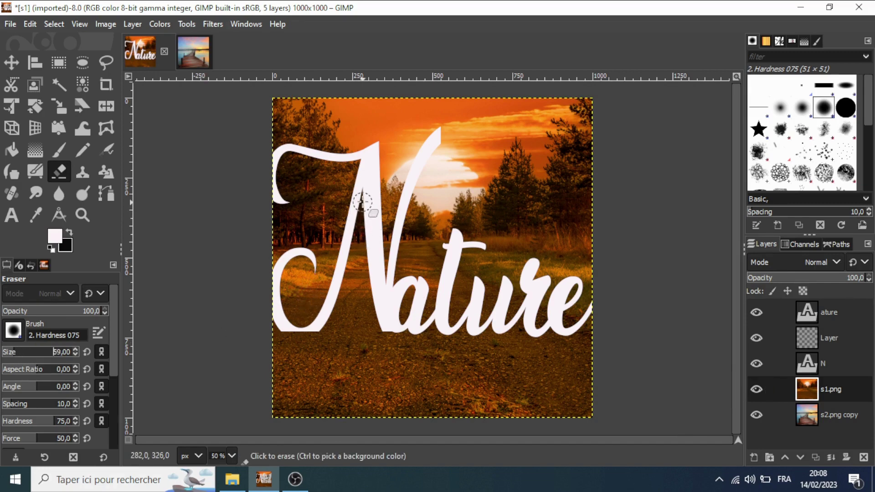
{"action": "mouse_move", "coordinate": [362, 202]}
{"action": "left_mouse_down"}
{"action": "mouse_move", "coordinate": [358, 276]}
{"action": "mouse_move", "coordinate": [376, 270]}
{"action": "mouse_move", "coordinate": [306, 337]}
{"action": "mouse_move", "coordinate": [274, 333]}
{"action": "mouse_move", "coordinate": [353, 332]}
{"action": "mouse_move", "coordinate": [307, 341]}
{"action": "mouse_move", "coordinate": [363, 336]}
{"action": "mouse_move", "coordinate": [412, 297]}
{"action": "mouse_move", "coordinate": [404, 336]}
{"action": "mouse_move", "coordinate": [514, 333]}
{"action": "mouse_move", "coordinate": [545, 351]}
{"action": "mouse_move", "coordinate": [575, 333]}
{"action": "mouse_move", "coordinate": [600, 334]}
{"action": "mouse_move", "coordinate": [604, 324]}
{"action": "mouse_move", "coordinate": [582, 353]}
{"action": "mouse_move", "coordinate": [474, 346]}
{"action": "mouse_move", "coordinate": [439, 363]}
{"action": "mouse_move", "coordinate": [260, 357]}
{"action": "mouse_move", "coordinate": [269, 365]}
{"action": "mouse_move", "coordinate": [371, 397]}
{"action": "mouse_move", "coordinate": [531, 397]}
{"action": "mouse_move", "coordinate": [632, 378]}
{"action": "left_mouse_up"}
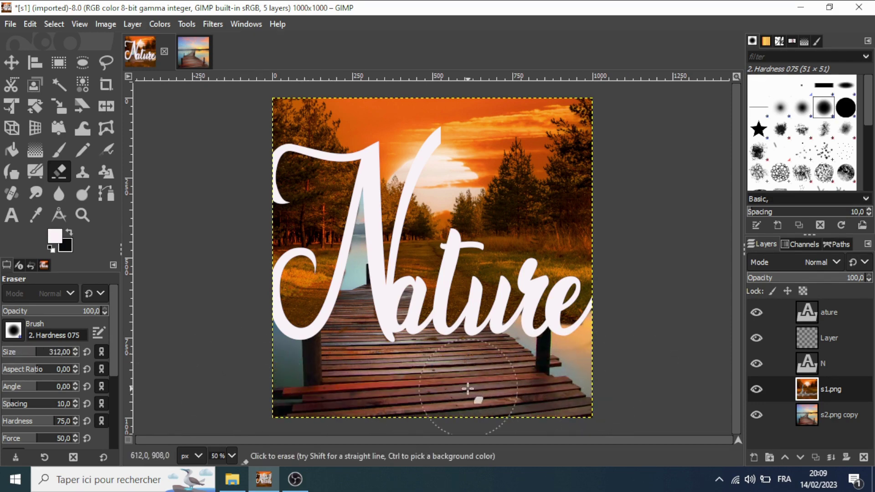
Step: Shift the s2.png copy pier layer down about 268 px beneath 'Nature'
{"action": "left_click", "coordinate": [10, 66]}
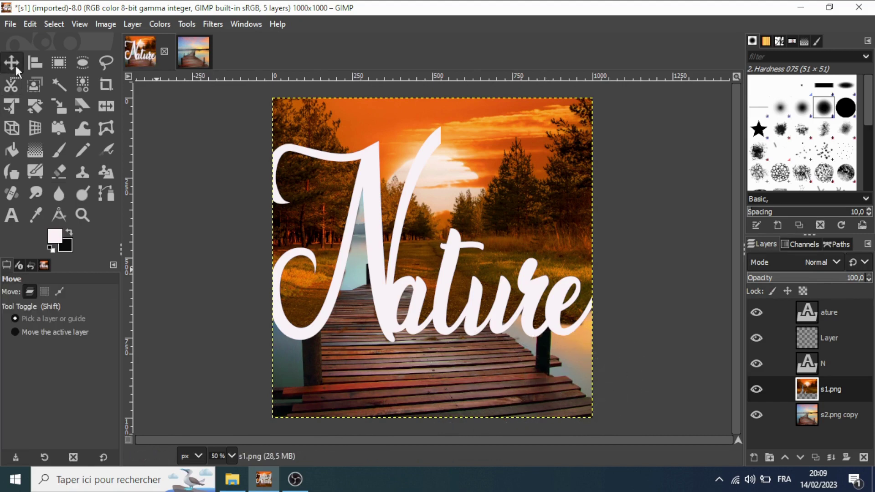
{"action": "left_click", "coordinate": [811, 420]}
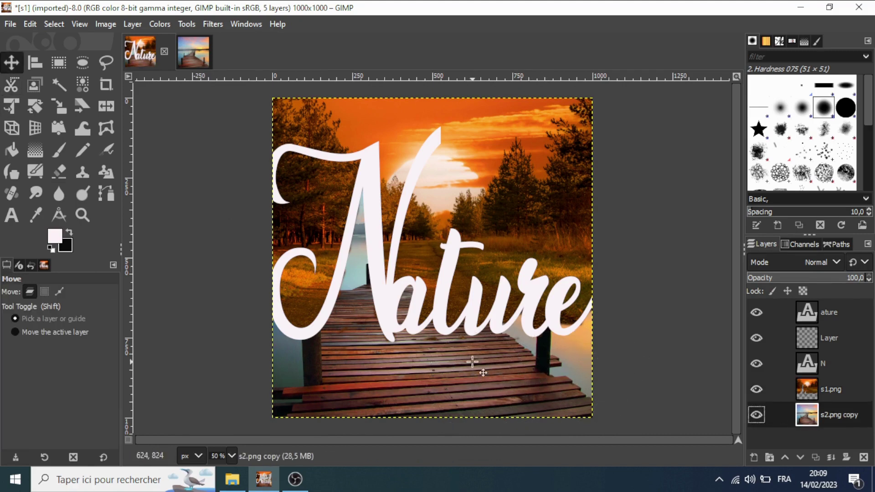
{"action": "left_click_drag", "start_coordinate": [458, 362], "coordinate": [458, 476]}
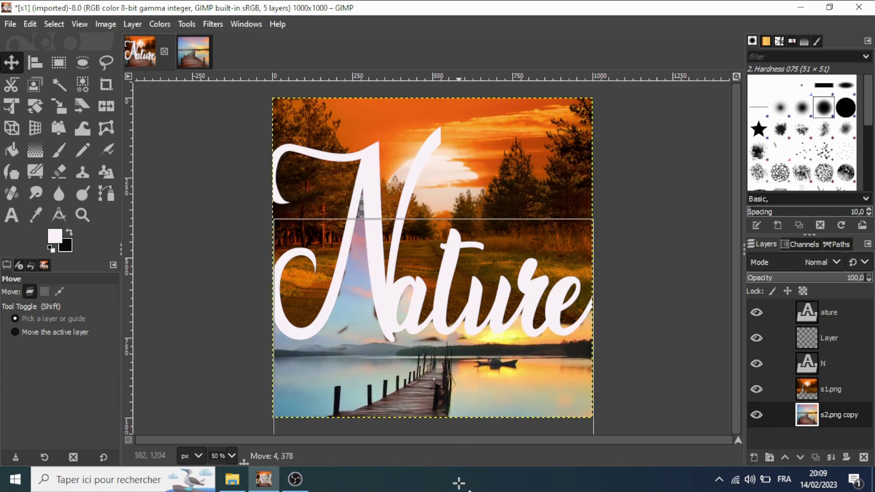
{"action": "left_click_drag", "start_coordinate": [458, 476], "coordinate": [458, 448]}
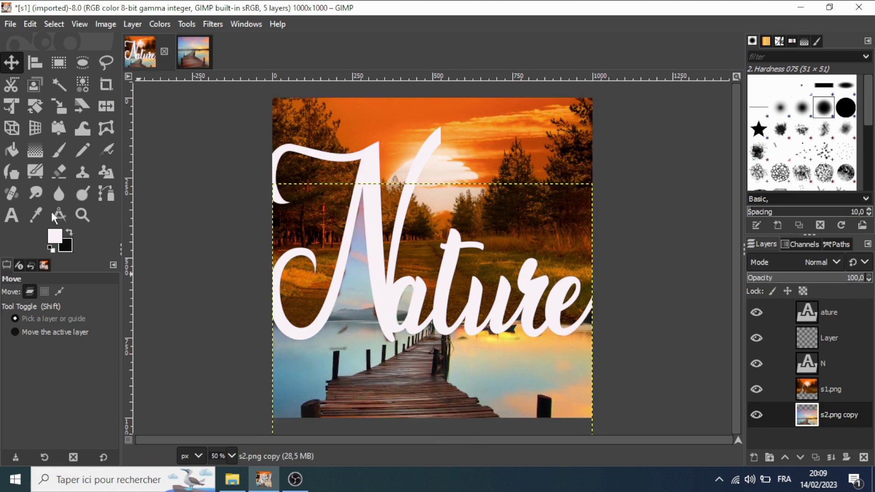
{"action": "left_click", "coordinate": [812, 339]}
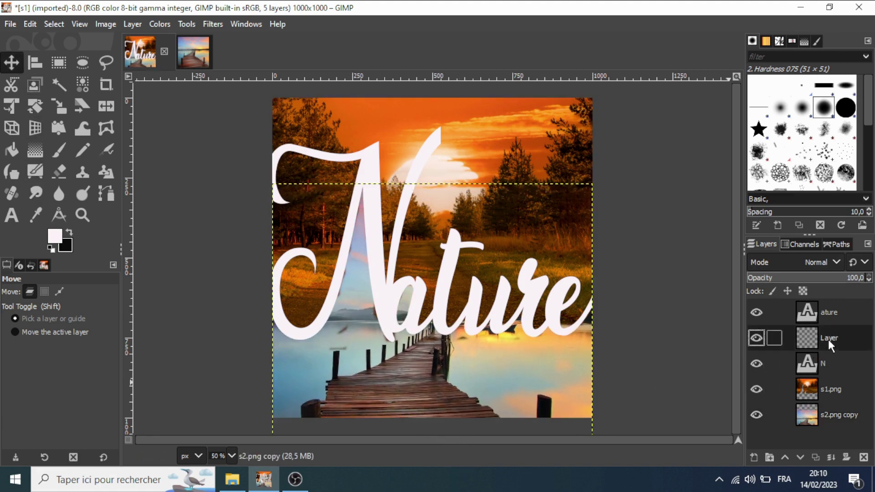
Step: Add a drop shadow to 'ature' with X/Y offsets about 6.2 and opacity about 1.6
{"action": "left_click", "coordinate": [211, 24]}
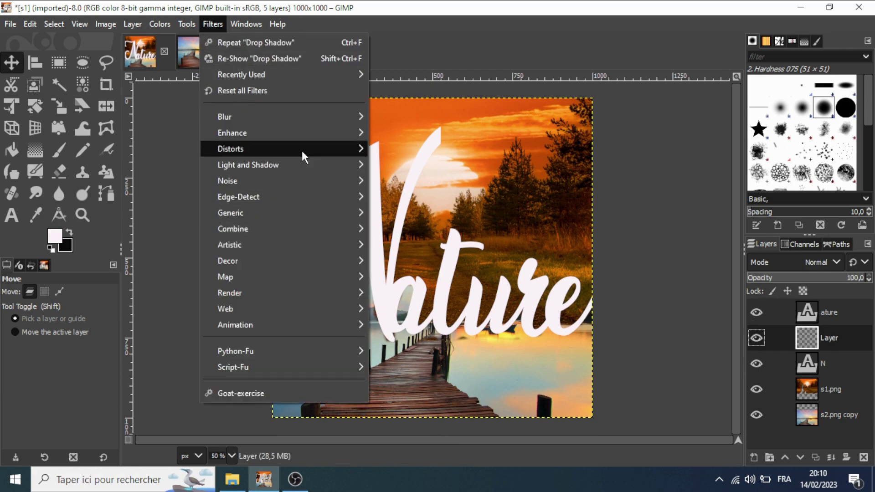
{"action": "mouse_move", "coordinate": [247, 165]}
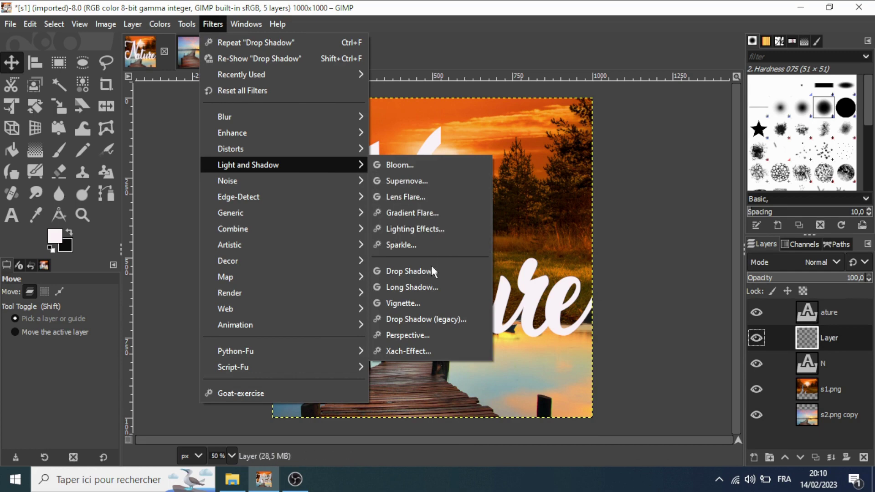
{"action": "left_click", "coordinate": [379, 271]}
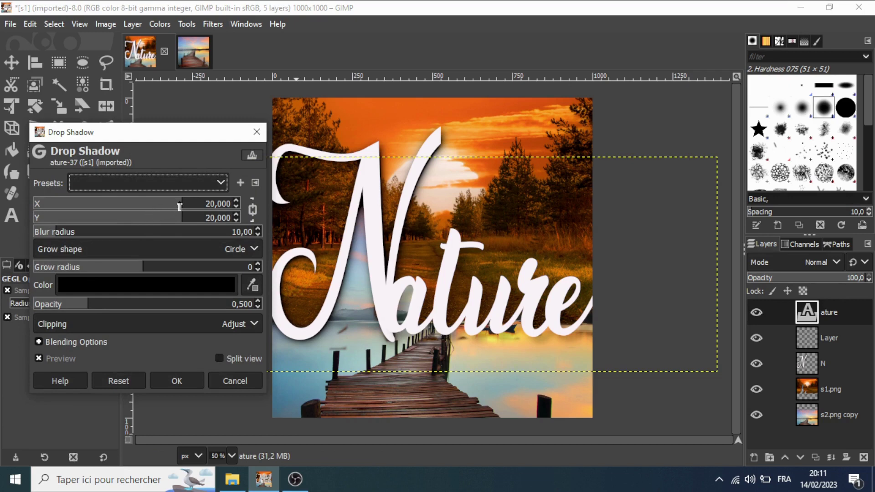
{"action": "mouse_move", "coordinate": [180, 206]}
{"action": "left_mouse_down"}
{"action": "mouse_move", "coordinate": [124, 206]}
{"action": "mouse_move", "coordinate": [151, 206]}
{"action": "left_mouse_up"}
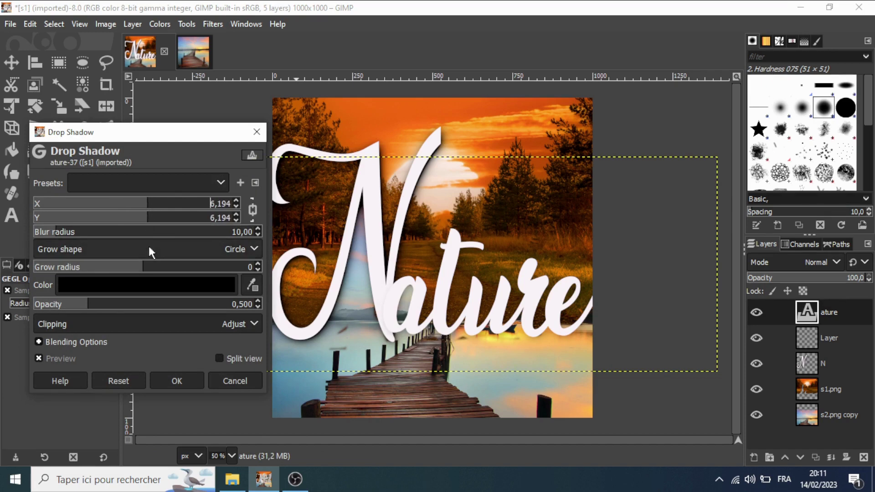
{"action": "left_click_drag", "start_coordinate": [89, 309], "coordinate": [173, 309]}
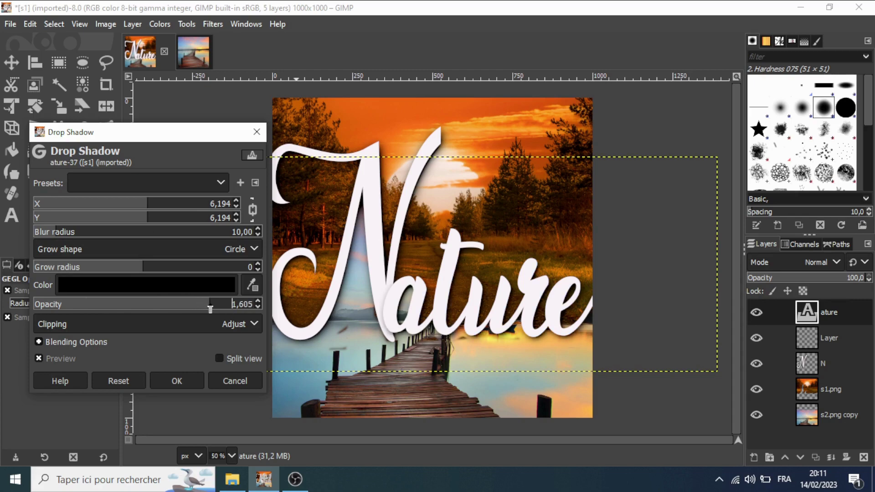
{"action": "left_click", "coordinate": [178, 381]}
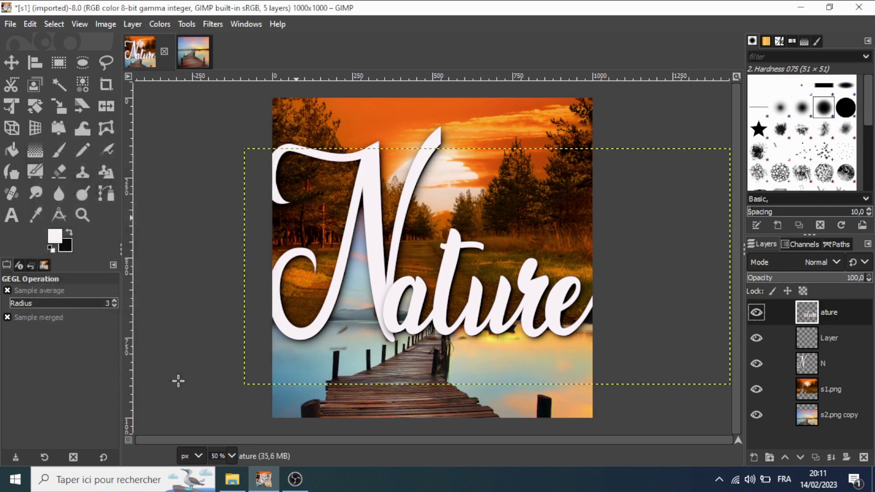
Step: Export the composition as grtgerfg.png in the Desktop Gimp folder with PNG compression 9
{"action": "left_click", "coordinate": [10, 63]}
{"action": "mouse_move", "coordinate": [30, 23]}
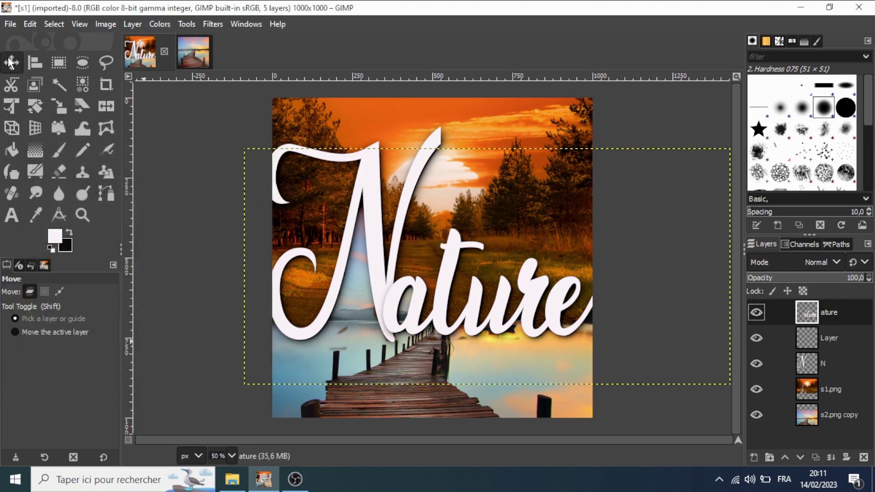
{"action": "left_click", "coordinate": [10, 24]}
{"action": "left_click", "coordinate": [10, 24]}
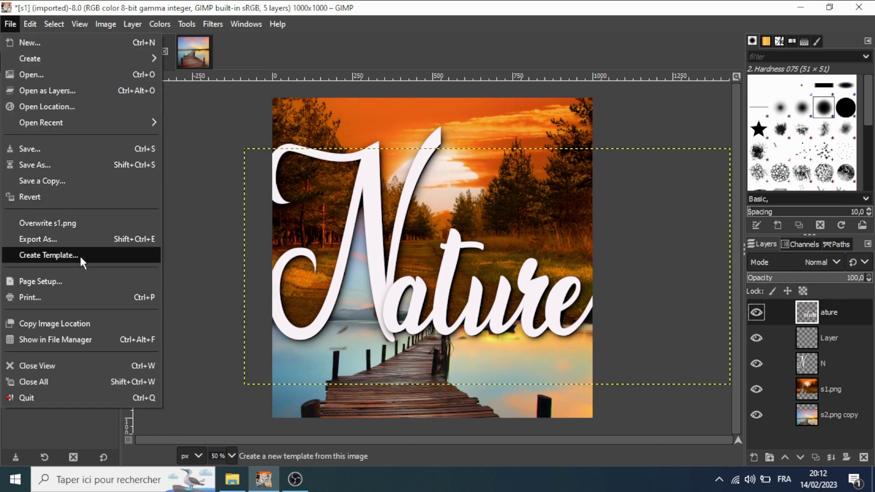
{"action": "left_click", "coordinate": [112, 239]}
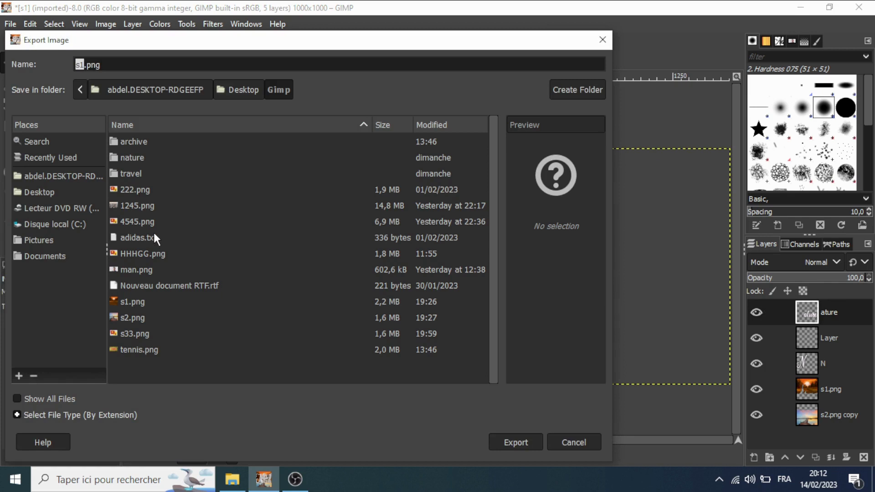
{"action": "type", "text": "grtgerfg"}
{"action": "left_click", "coordinate": [514, 443]}
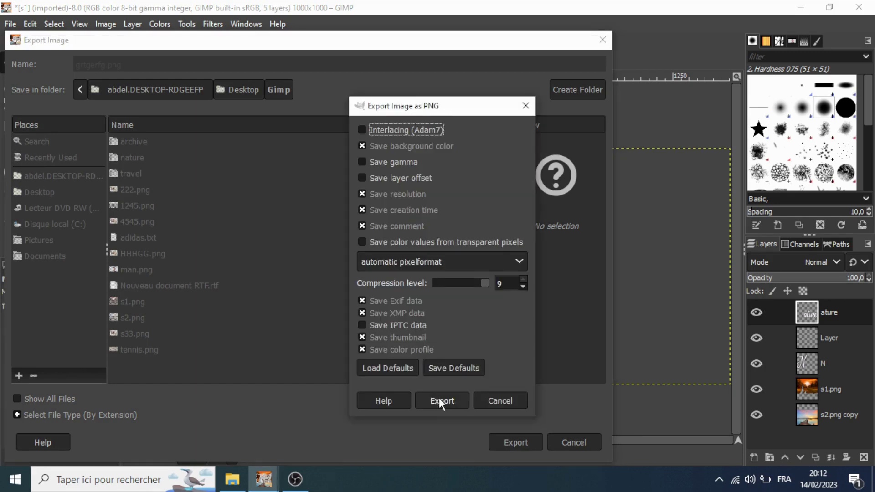
{"action": "left_click", "coordinate": [439, 398]}
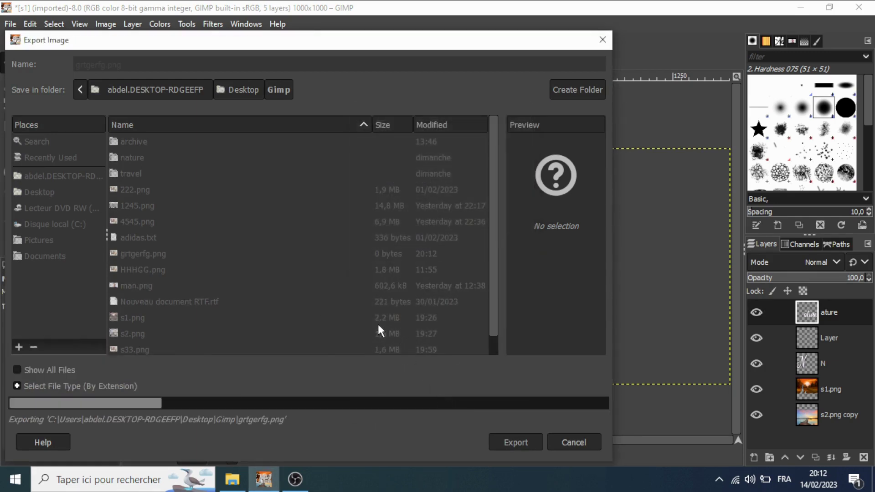